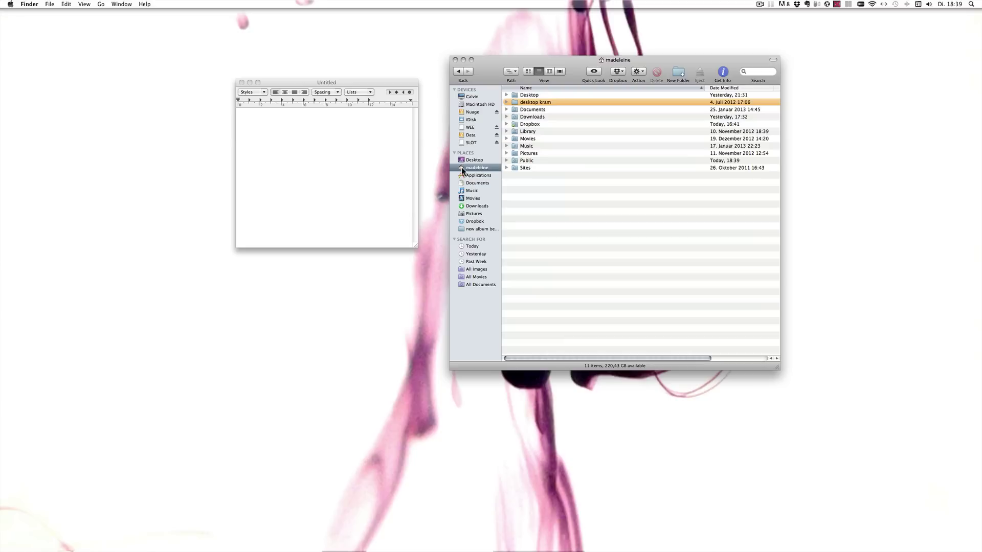
Step: Open Library > Preferences > Ableton > Live 9.0b63 in Finder, then bring the Untitled TextEdit document forward
{"action": "left_click", "coordinate": [529, 133]}
{"action": "double_click", "coordinate": [530, 134]}
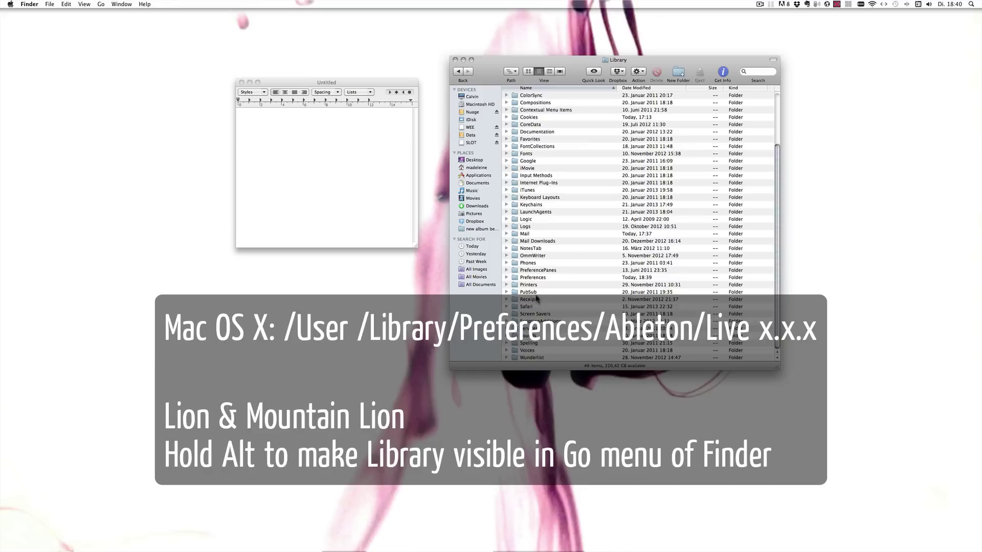
{"action": "double_click", "coordinate": [534, 278]}
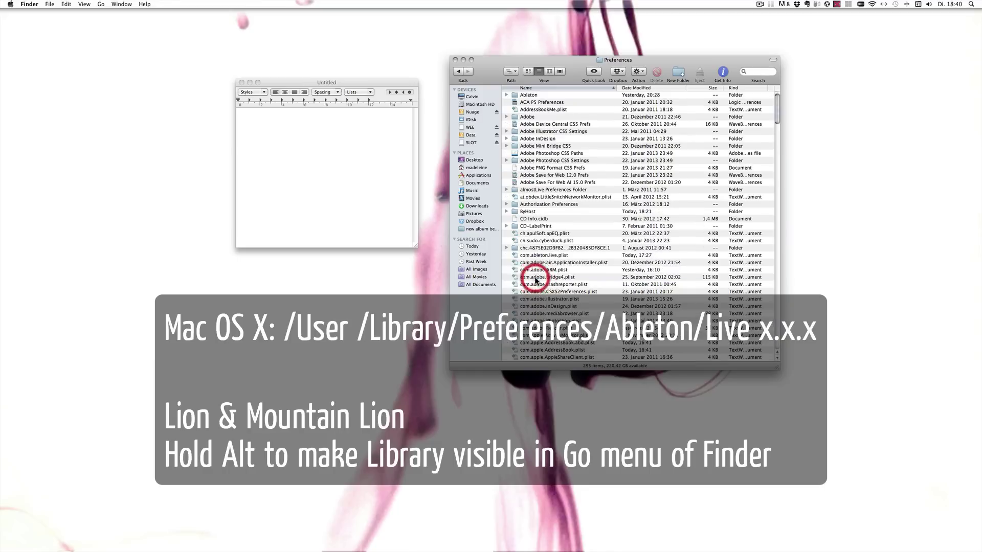
{"action": "double_click", "coordinate": [528, 96]}
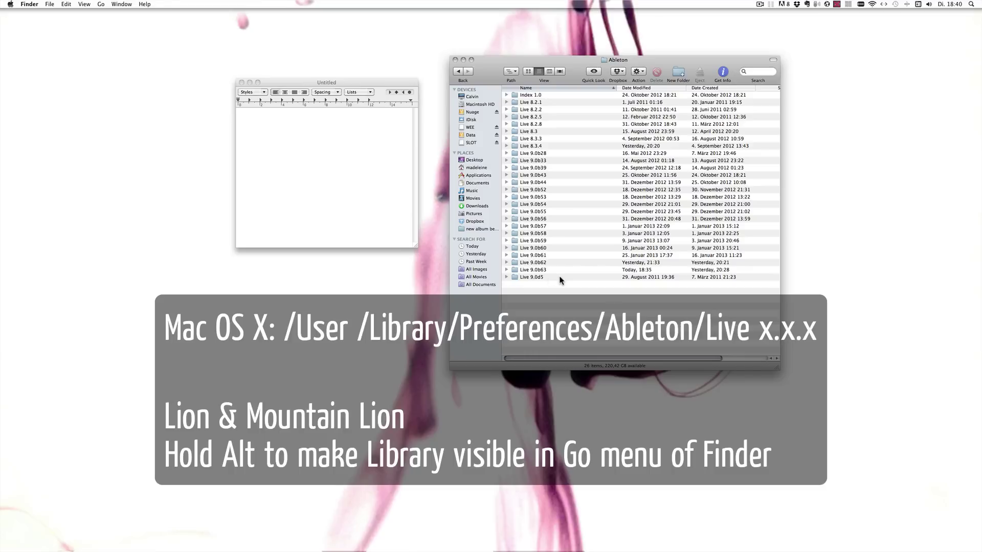
{"action": "double_click", "coordinate": [531, 270]}
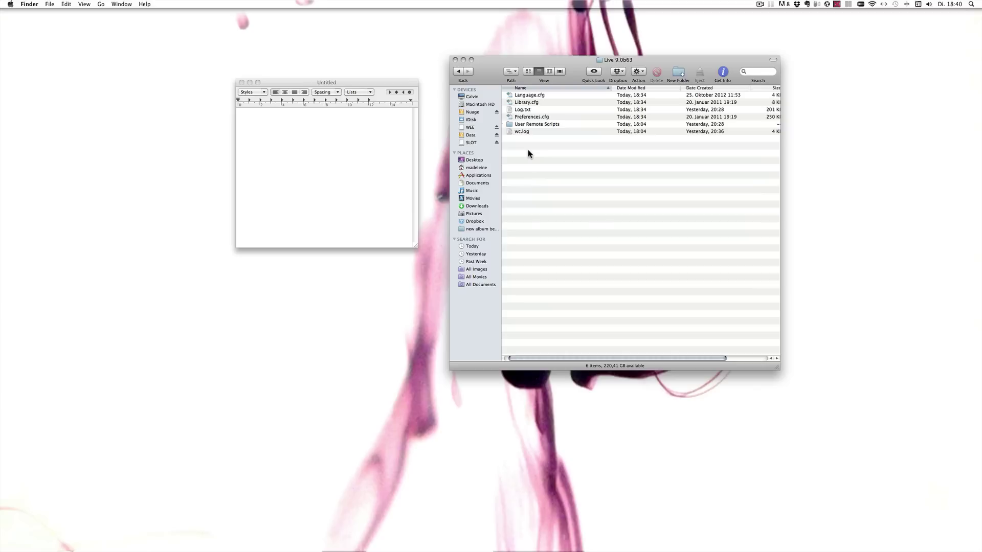
{"action": "left_click", "coordinate": [307, 82]}
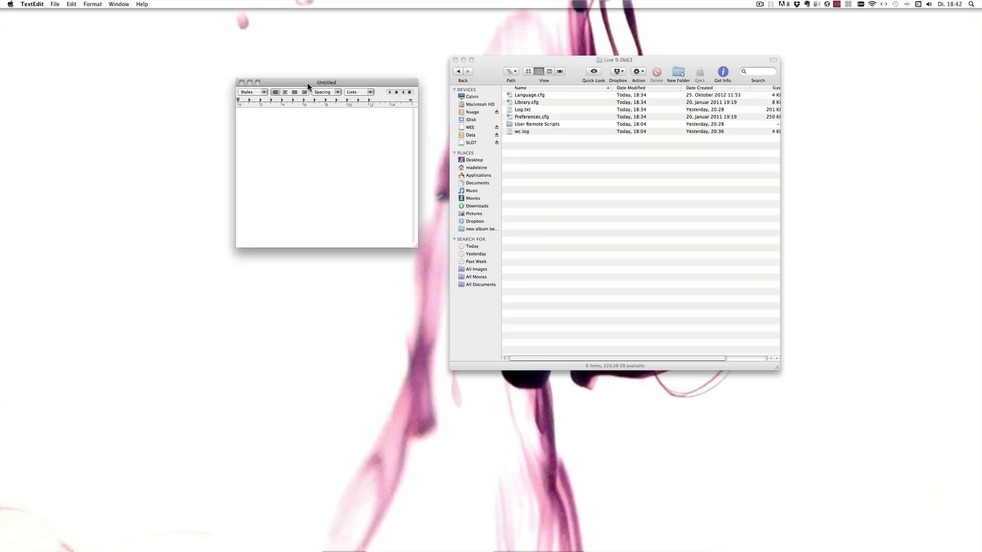
Step: Type -ShowDeviceSlots into the Untitled document and convert it to plain text
{"action": "left_click", "coordinate": [294, 127]}
{"action": "type", "text": "-Show"}
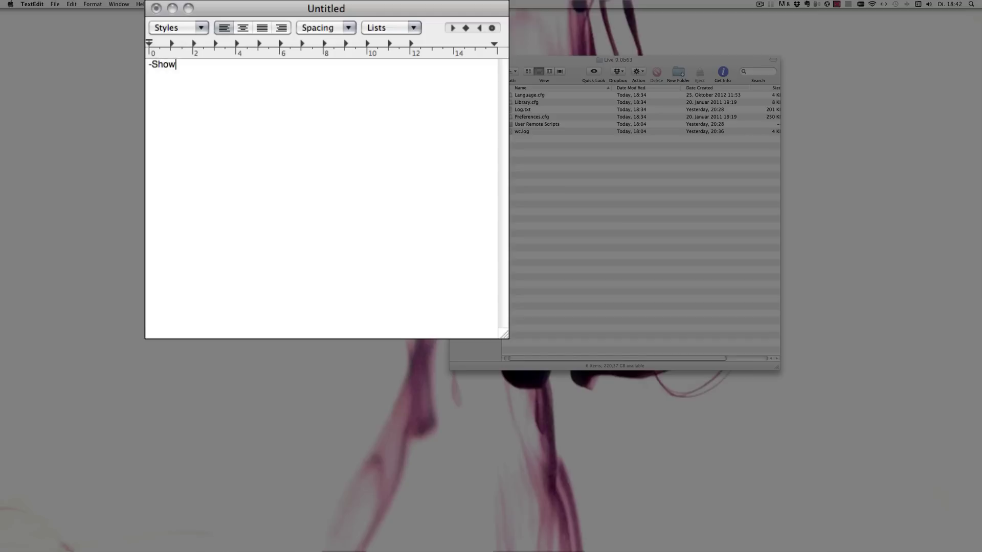
{"action": "type", "text": "DeviceSlots"}
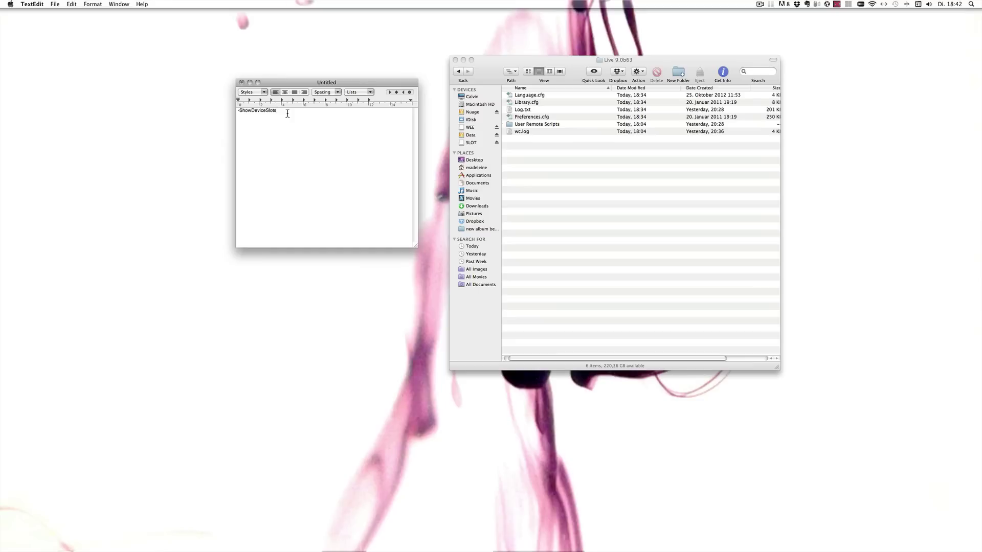
{"action": "left_click", "coordinate": [90, 5]}
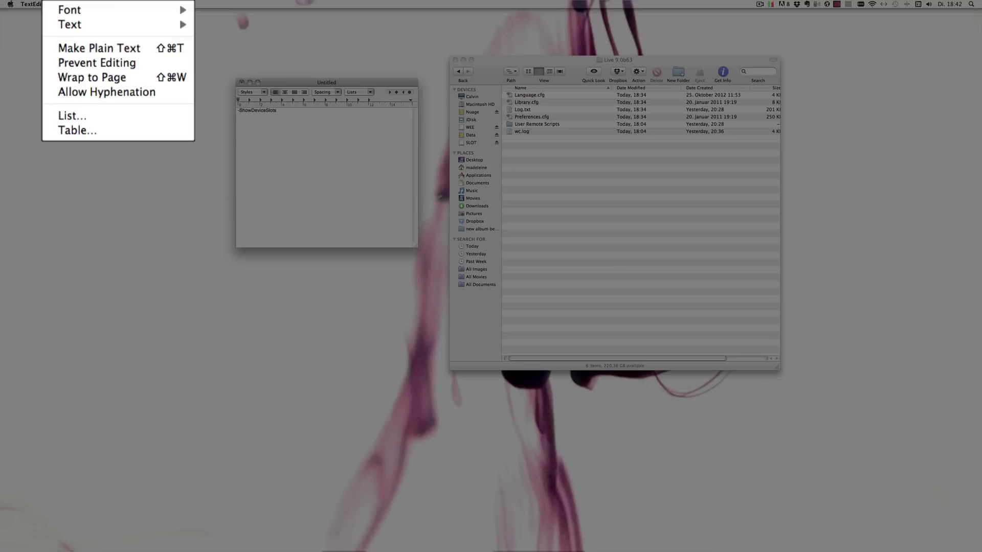
{"action": "left_click", "coordinate": [118, 47]}
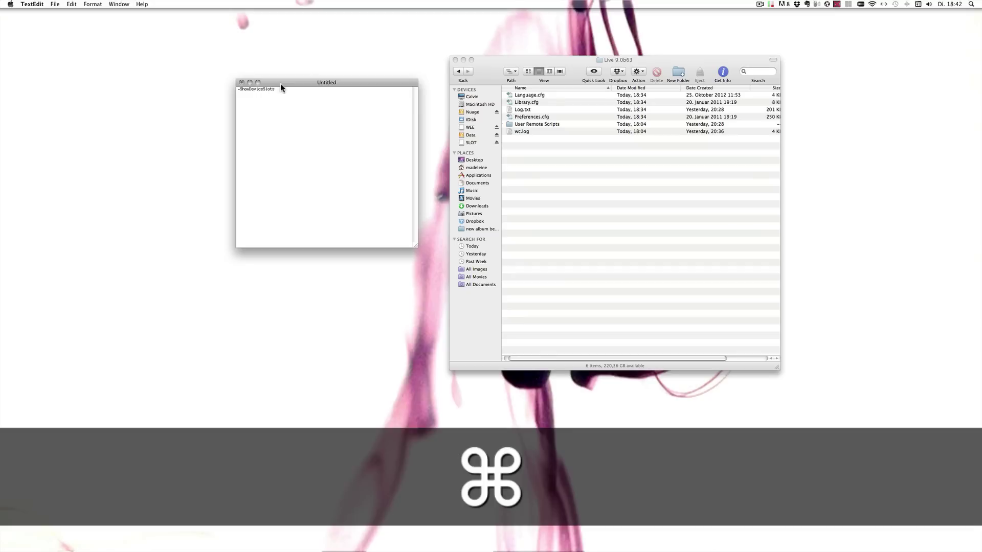
Step: Name the document Options.txt and browse to the home folder's Library > Preferences in the Save dialog
{"action": "key", "text": "super+s"}
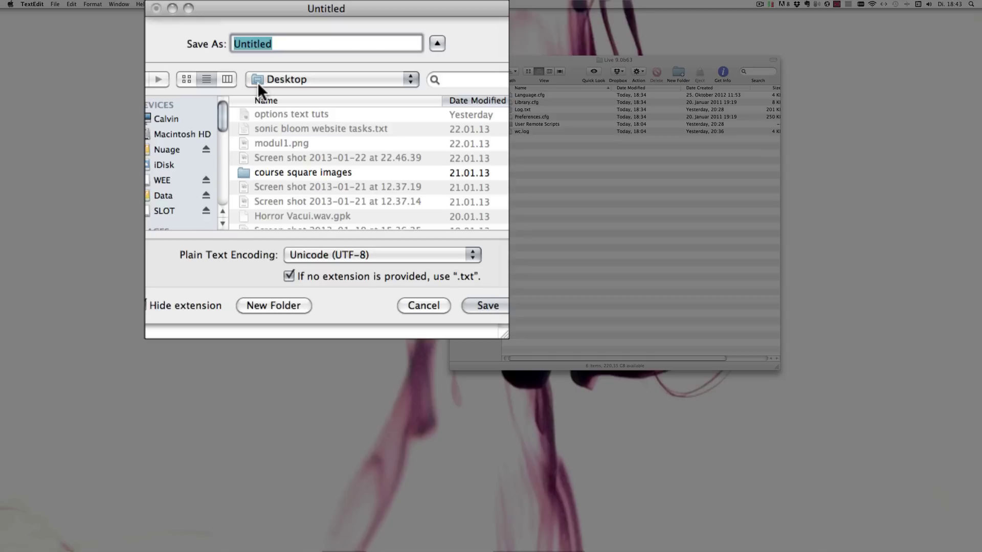
{"action": "type", "text": "O"}
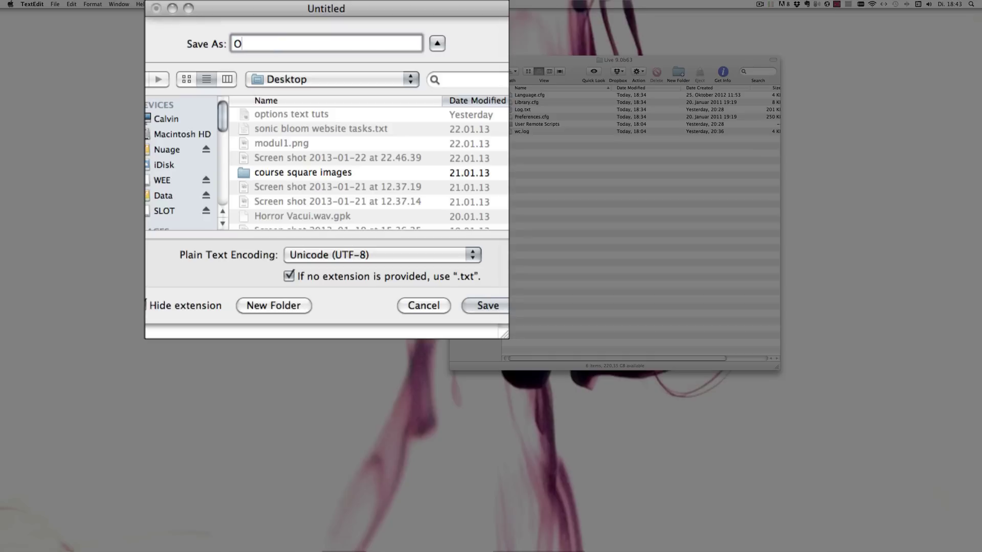
{"action": "type", "text": "ptions.txt"}
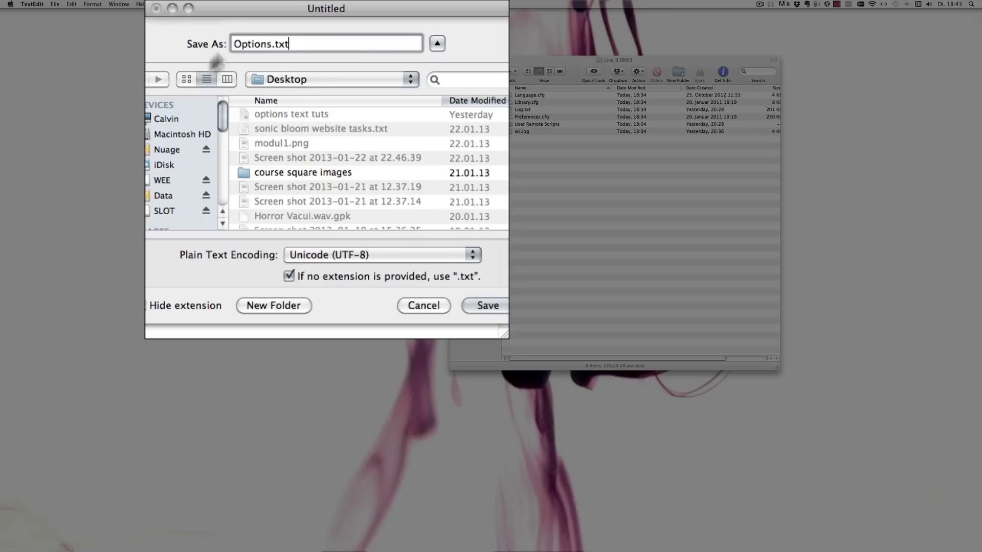
{"action": "left_click", "coordinate": [265, 81]}
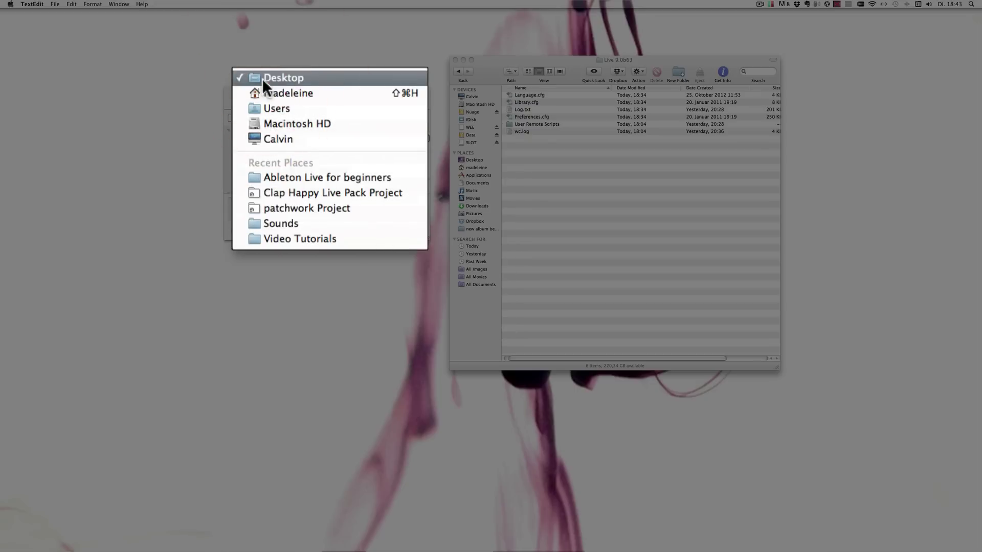
{"action": "left_click", "coordinate": [299, 93]}
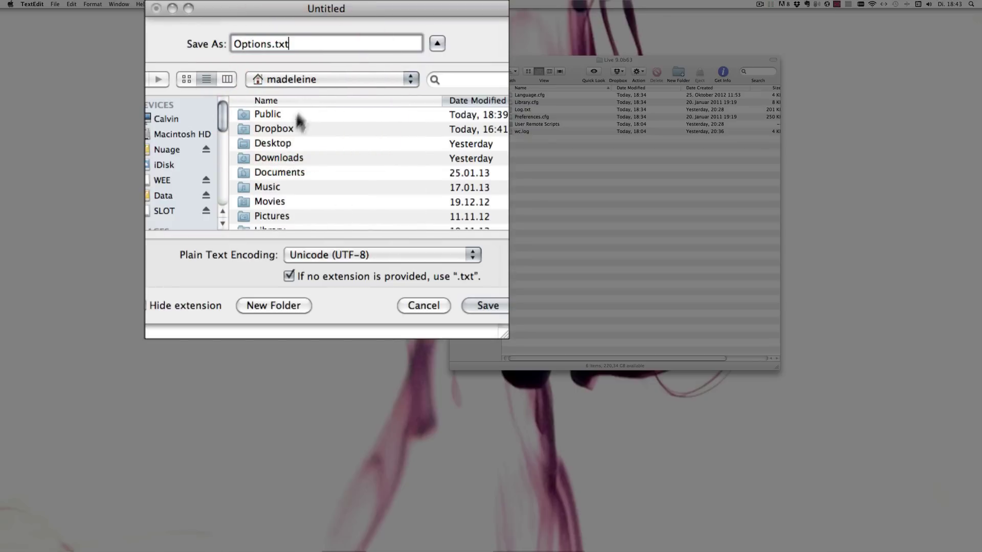
{"action": "scroll", "coordinate": [274, 179], "scroll_direction": "down", "scroll_amount": 3}
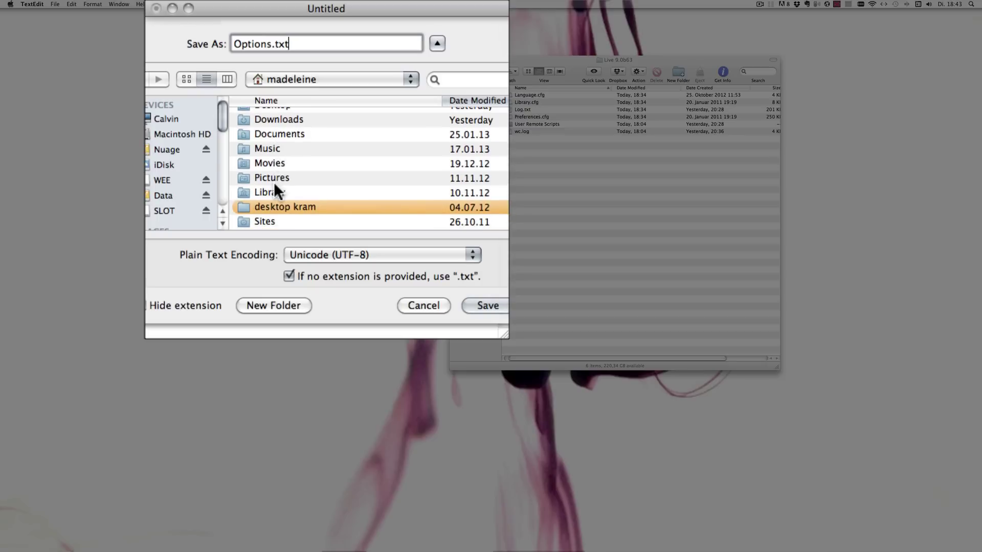
{"action": "double_click", "coordinate": [271, 188]}
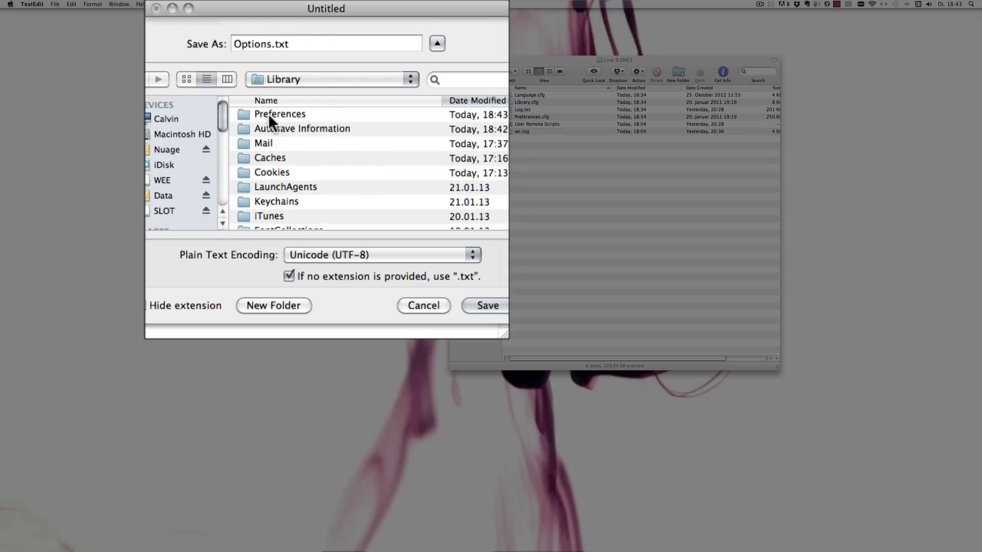
{"action": "double_click", "coordinate": [268, 114]}
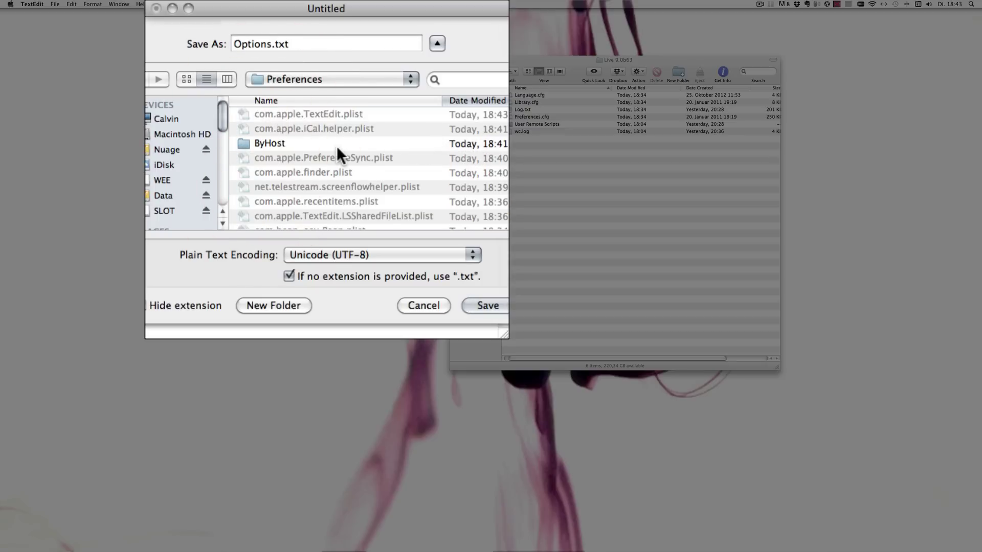
Step: Save Options.txt into the Ableton > Live 9.0b63 preferences folder
{"action": "scroll", "coordinate": [336, 146], "scroll_direction": "down", "scroll_amount": 5}
{"action": "left_click", "coordinate": [336, 97]}
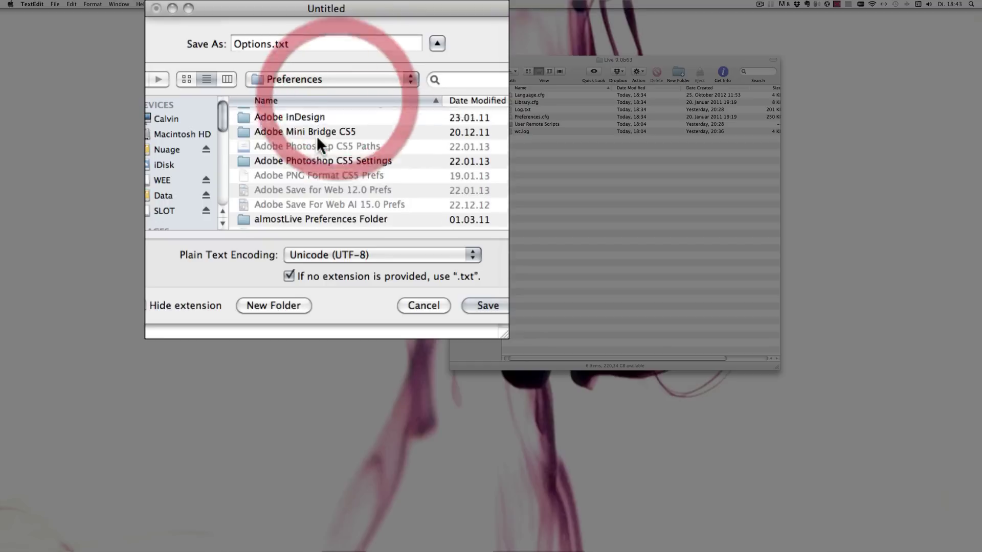
{"action": "scroll", "coordinate": [301, 126], "scroll_direction": "up", "scroll_amount": 5}
{"action": "double_click", "coordinate": [280, 110]}
{"action": "scroll", "coordinate": [342, 142], "scroll_direction": "down", "scroll_amount": 1}
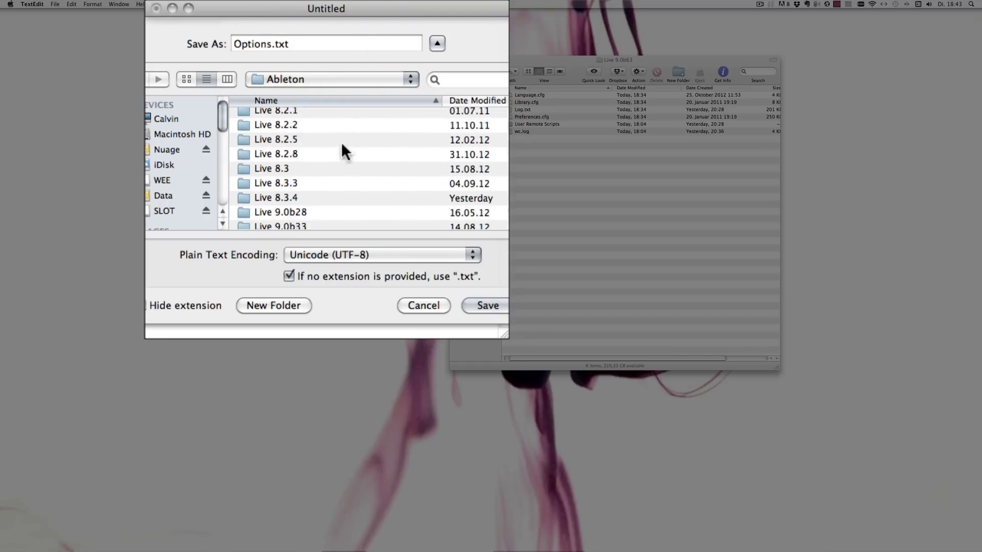
{"action": "scroll", "coordinate": [342, 145], "scroll_direction": "down", "scroll_amount": 10}
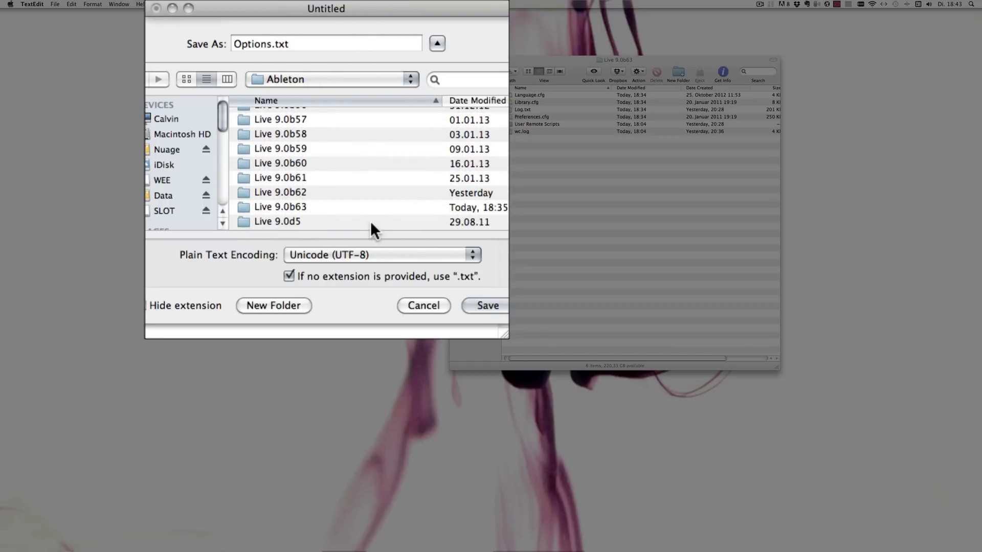
{"action": "double_click", "coordinate": [293, 206]}
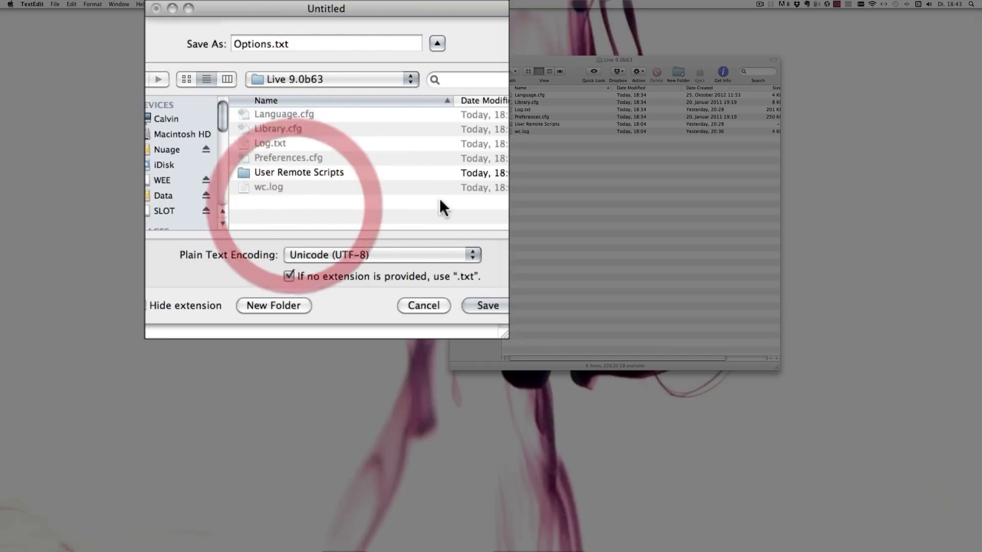
{"action": "left_click", "coordinate": [485, 305]}
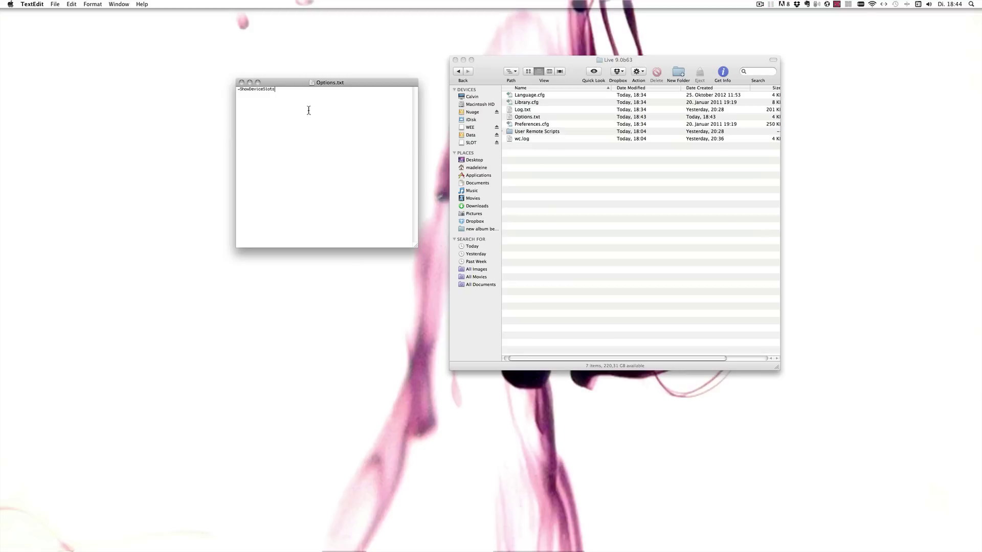
Step: Launch Ableton Live from the Dock, opening the Clap Happy Live Pack Demo 3 set
{"action": "mouse_move", "coordinate": [2, 256]}
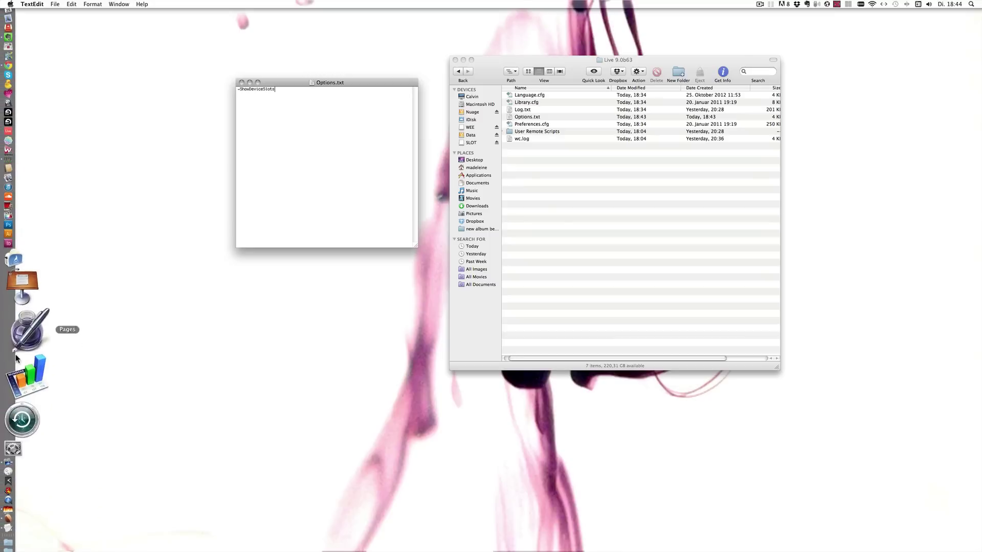
{"action": "left_click", "coordinate": [24, 219]}
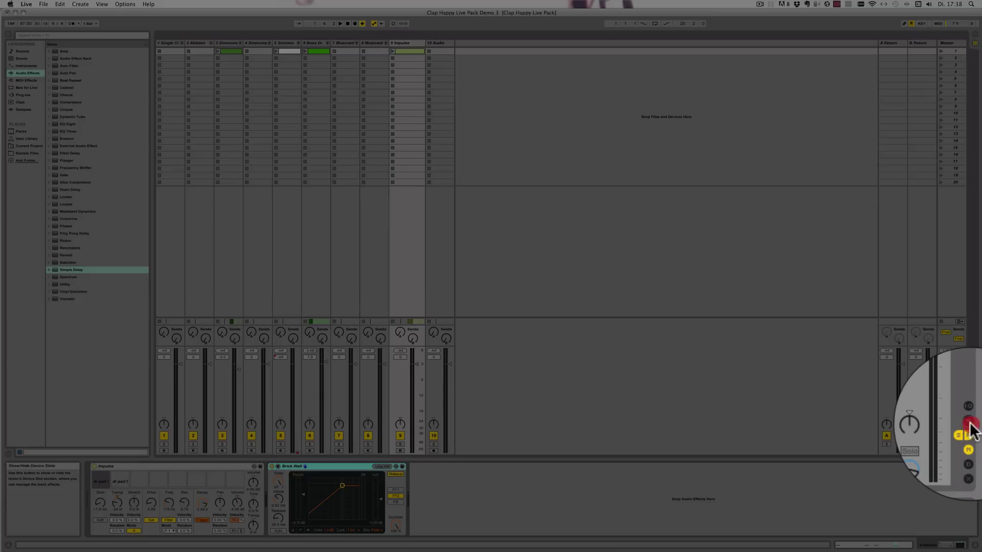
Step: Show the mixer's device slots and inspect track 8's Drum Rack and track 9's Impulse and Compressor
{"action": "left_click", "coordinate": [975, 423]}
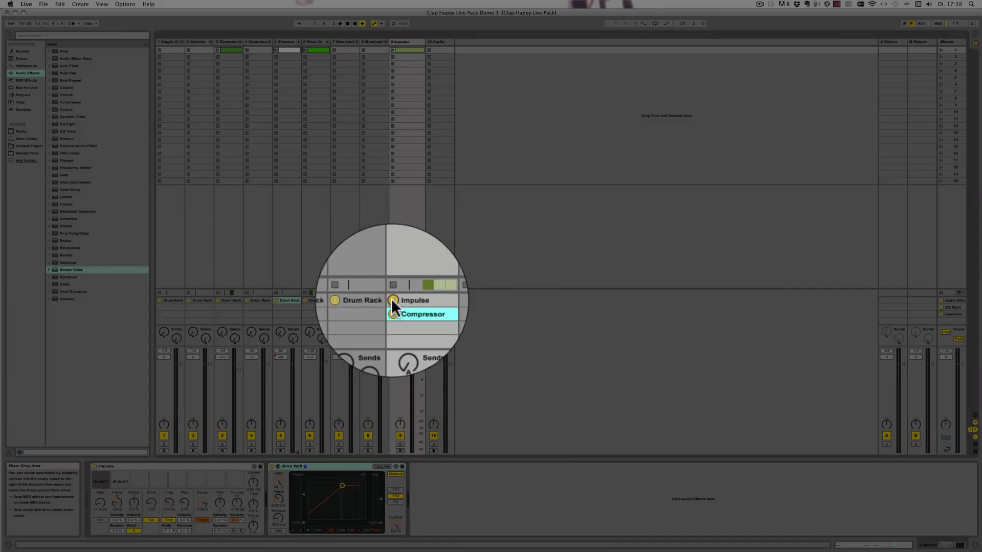
{"action": "left_click", "coordinate": [404, 300]}
{"action": "left_click", "coordinate": [404, 307]}
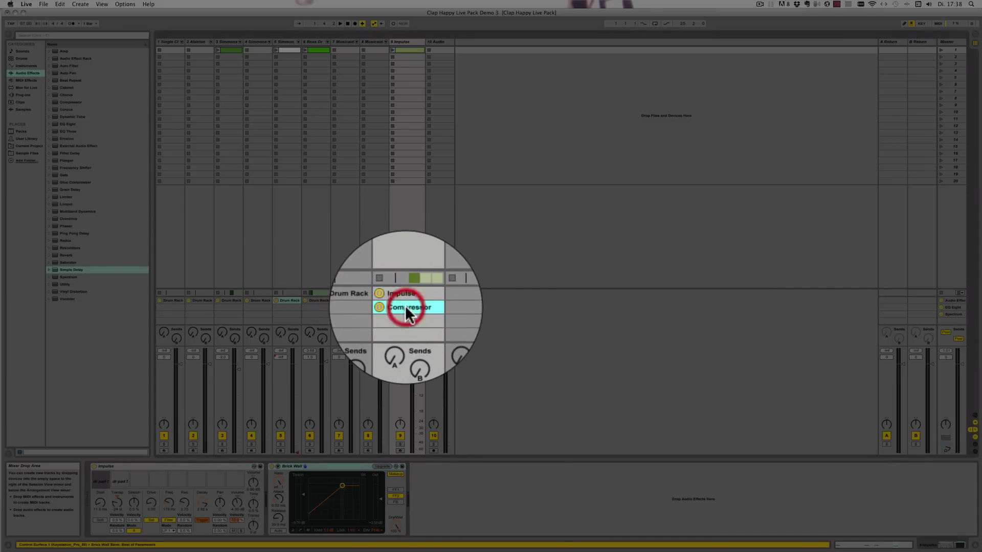
{"action": "left_click", "coordinate": [404, 300]}
{"action": "left_click", "coordinate": [375, 300]}
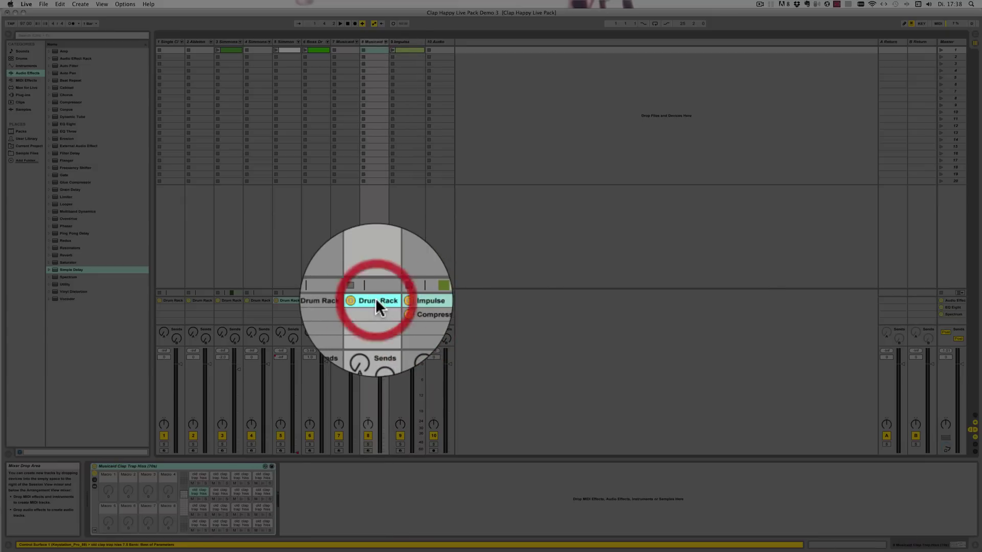
{"action": "left_click", "coordinate": [406, 304]}
{"action": "left_click", "coordinate": [407, 304]}
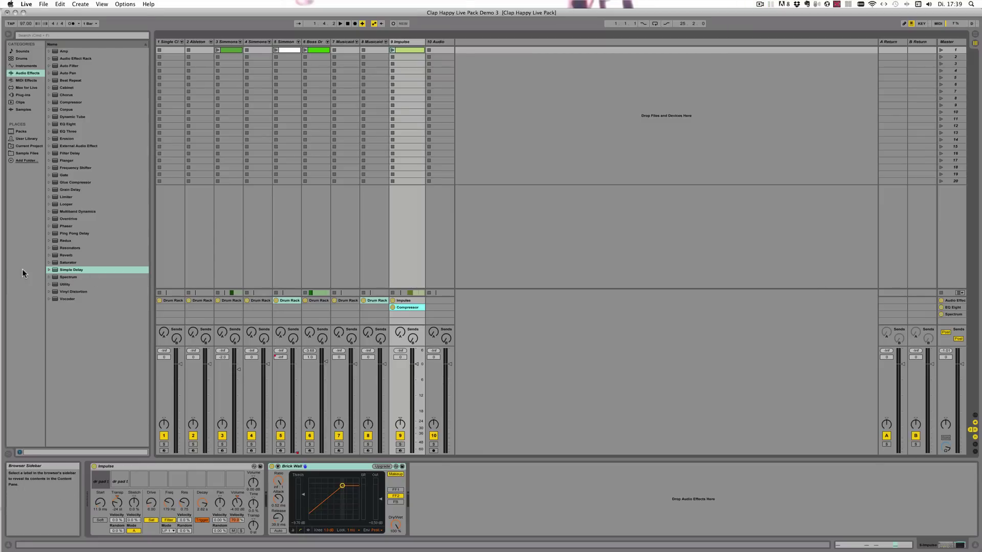
Step: Add Simple Delay and Spectrum from the audio effects browser to track 9's device chain
{"action": "left_click", "coordinate": [56, 271]}
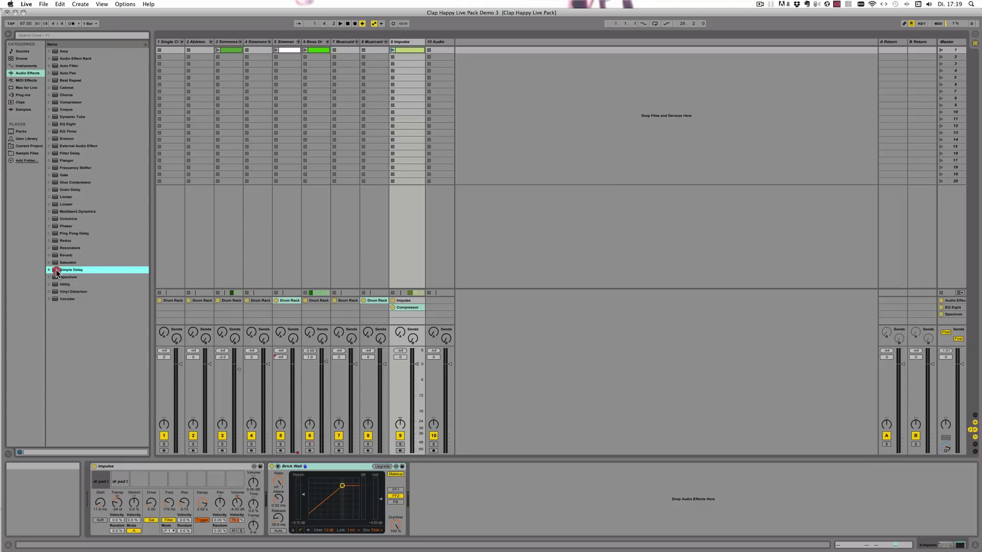
{"action": "left_click_drag", "start_coordinate": [56, 271], "coordinate": [496, 472]}
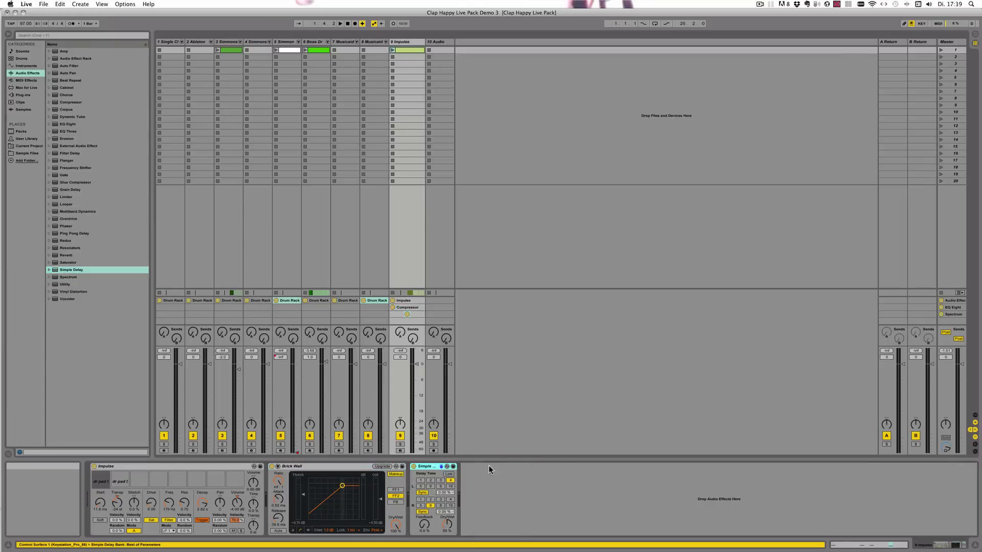
{"action": "left_click", "coordinate": [72, 277]}
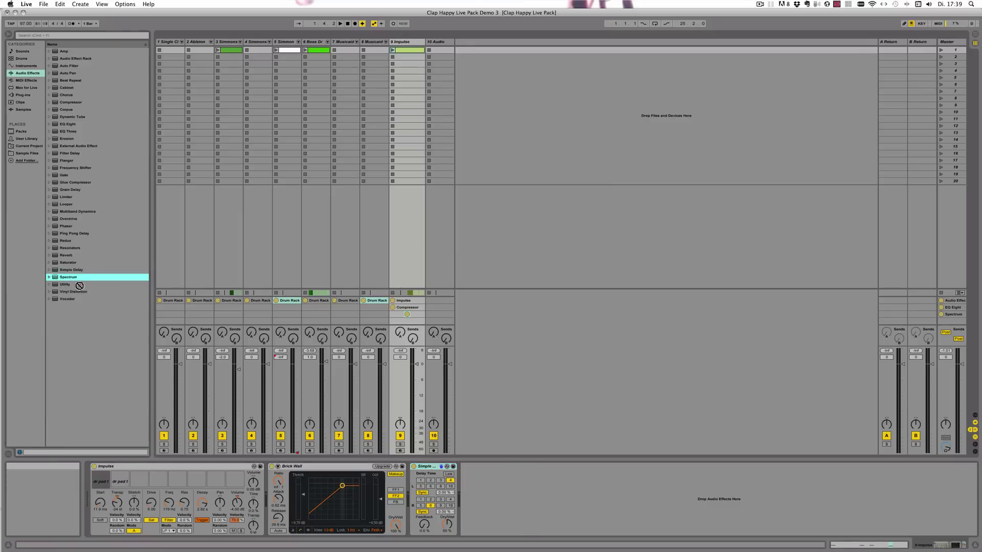
{"action": "left_click", "coordinate": [401, 321]}
{"action": "left_click_drag", "start_coordinate": [409, 320], "coordinate": [410, 321]}
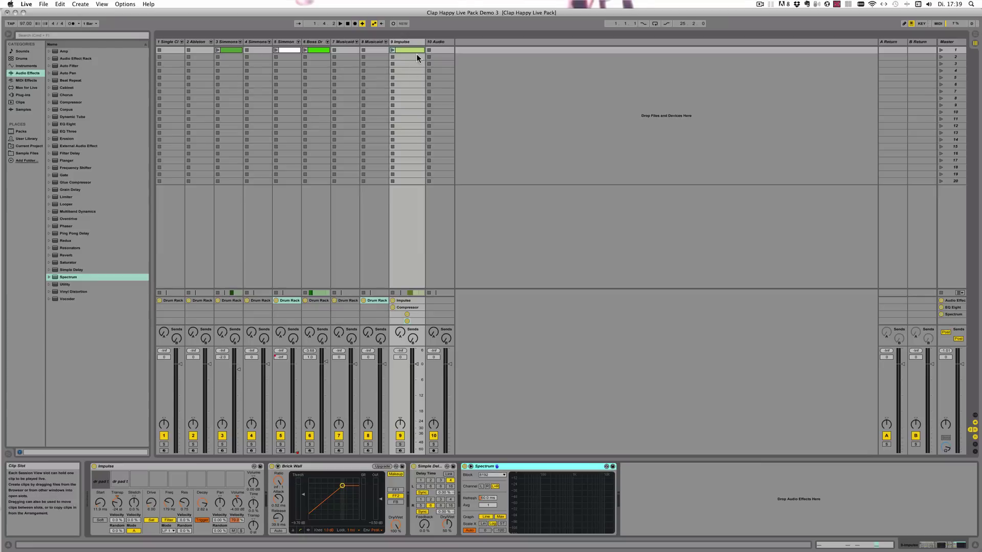
Step: Widen the Impulse track and enlarge the mixer's device slot area so all four devices show
{"action": "left_click", "coordinate": [423, 42]}
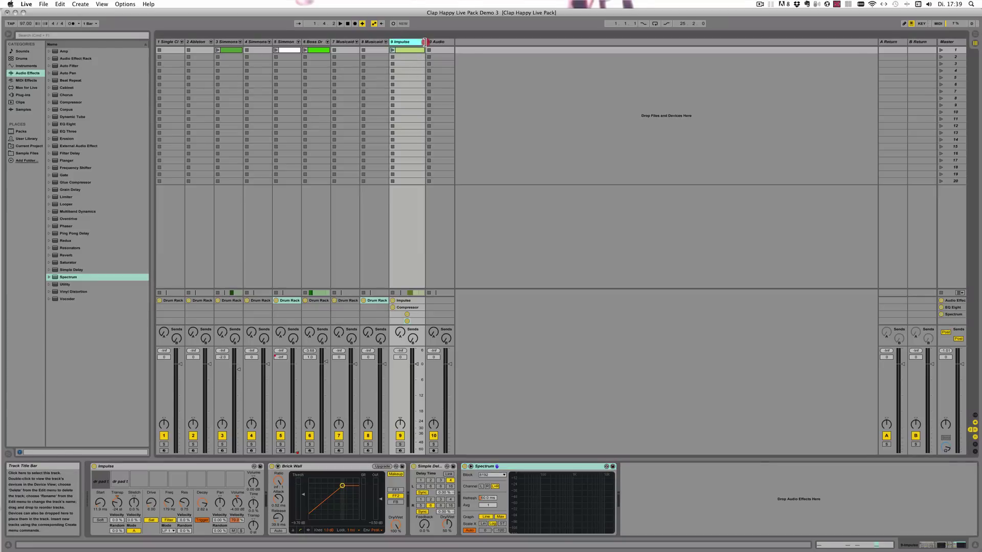
{"action": "mouse_move", "coordinate": [423, 42]}
{"action": "left_mouse_down"}
{"action": "mouse_move", "coordinate": [400, 42]}
{"action": "mouse_move", "coordinate": [438, 42]}
{"action": "mouse_move", "coordinate": [428, 42]}
{"action": "left_mouse_up"}
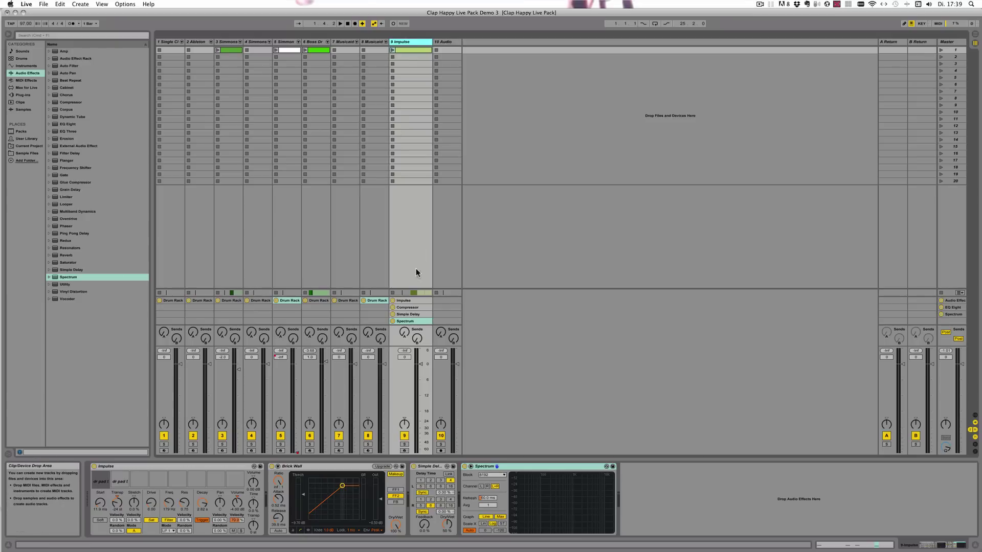
{"action": "left_click", "coordinate": [410, 297]}
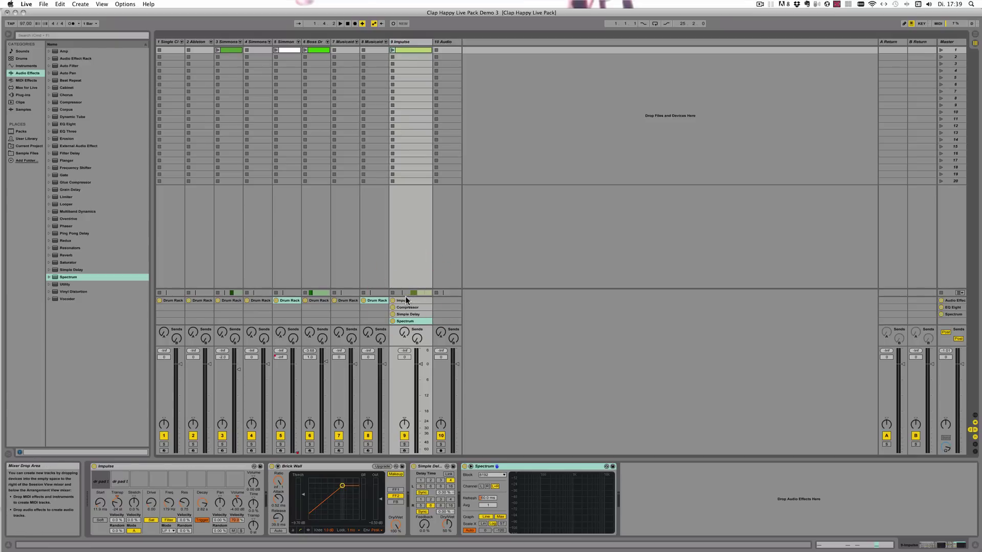
{"action": "left_click_drag", "start_coordinate": [404, 297], "coordinate": [404, 204]}
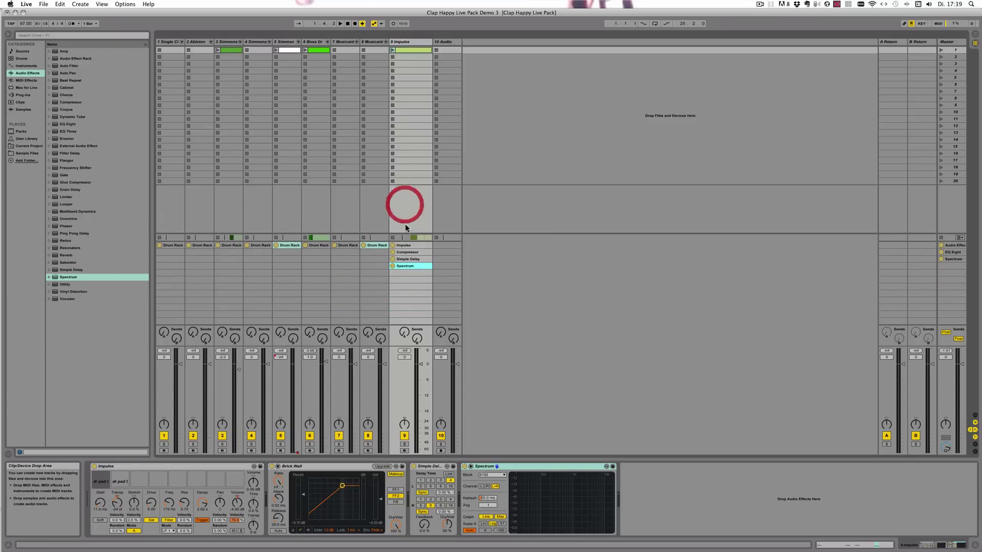